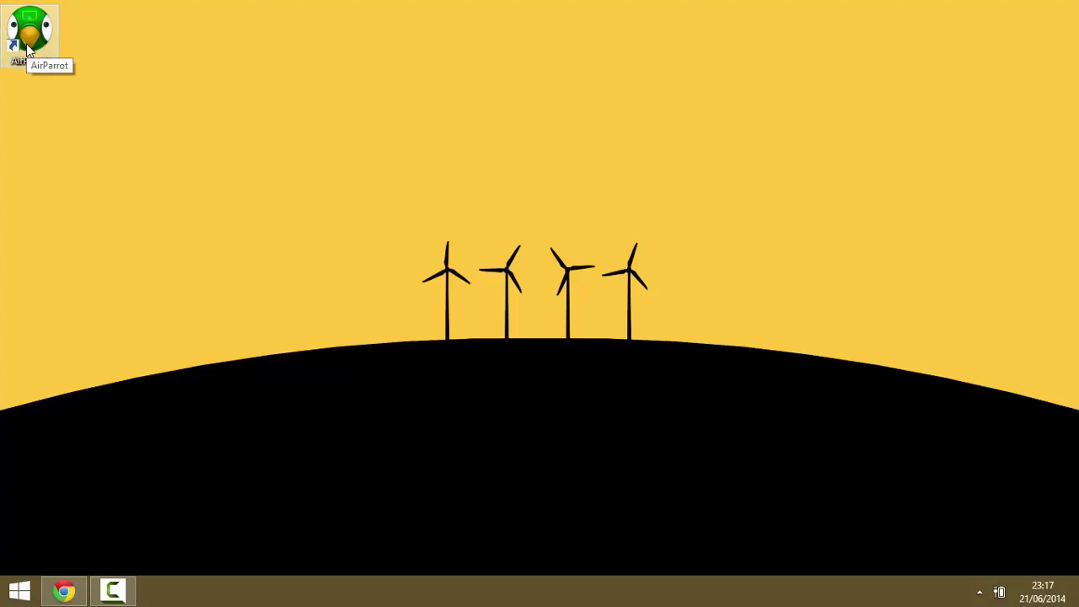
left_click(979, 593)
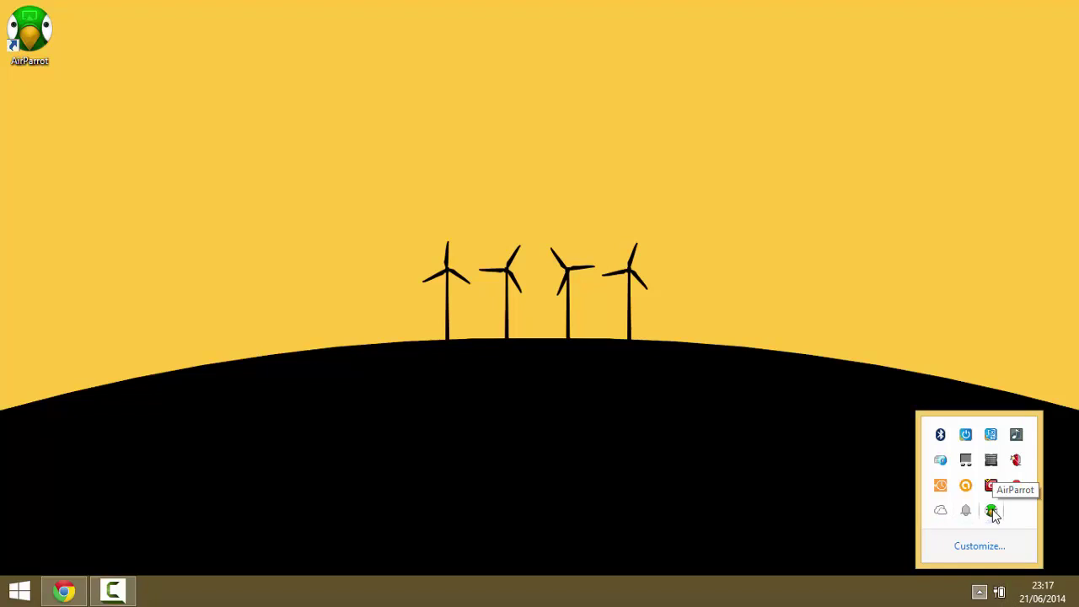
left_click(647, 378)
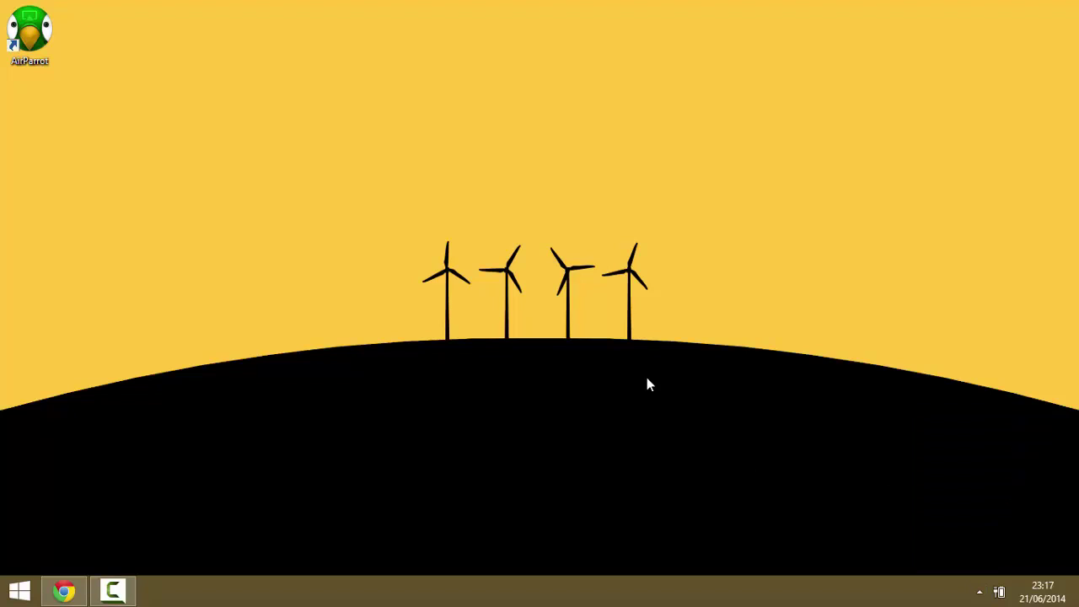
Switch to Chrome and play channel 129 Sky Arts 1 from the Sky Go TV guide in full screen
left_click(66, 593)
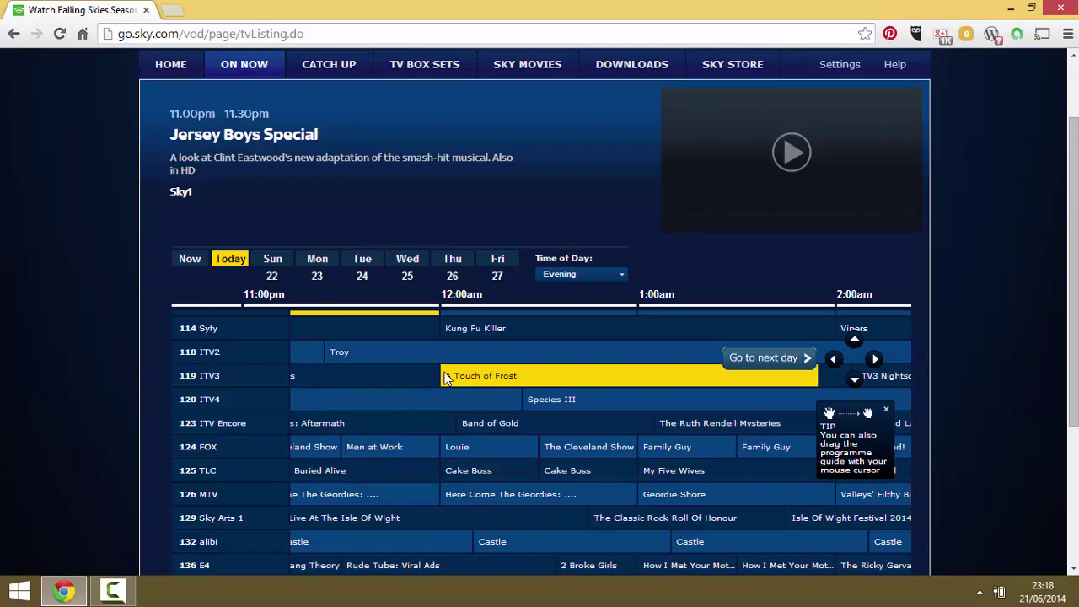
left_click(239, 520)
scroll(238, 522, "down", 3)
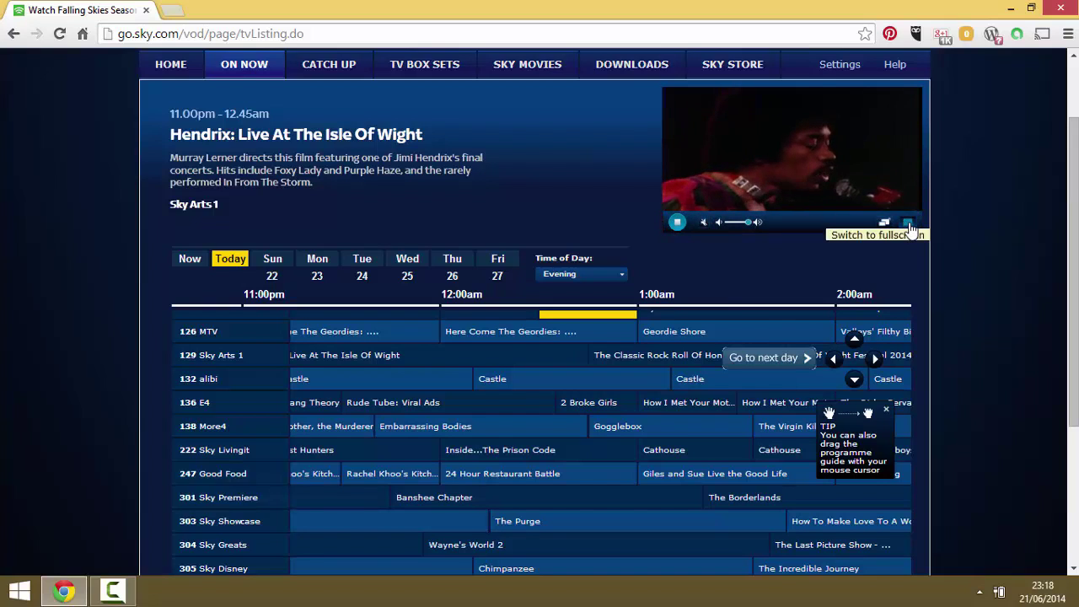
left_click(908, 224)
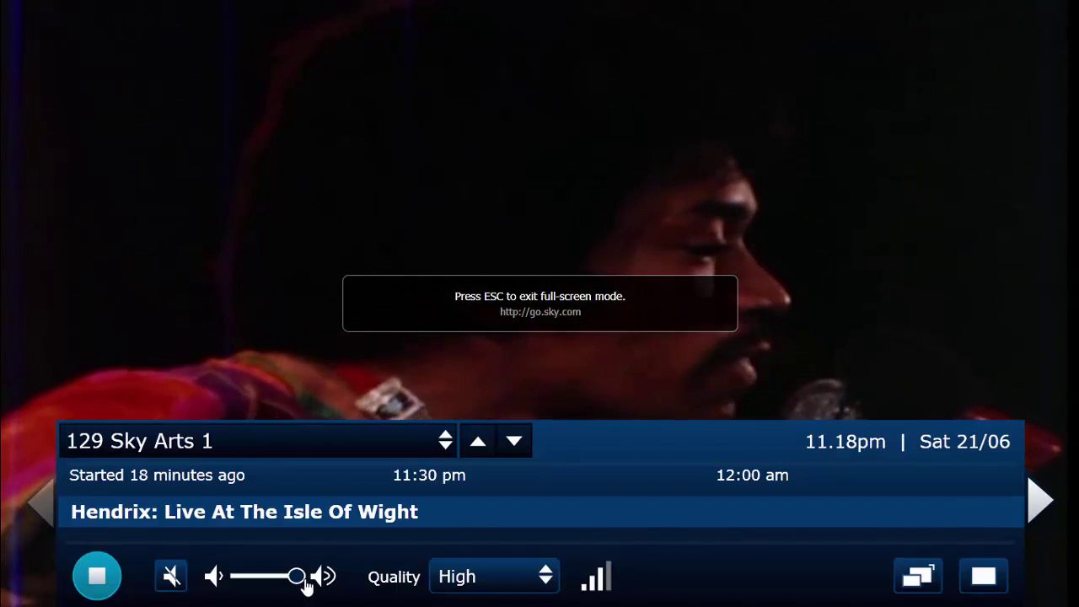
Lower the video player's volume to minimum and raise it back to maximum
left_click_drag(297, 578, 171, 581)
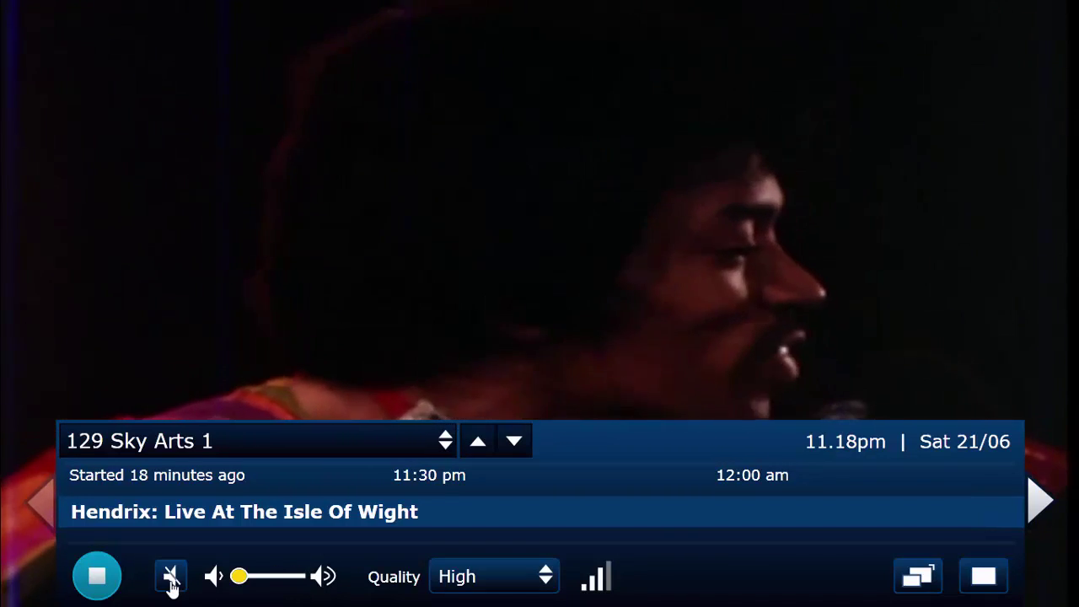
left_click_drag(238, 576, 301, 585)
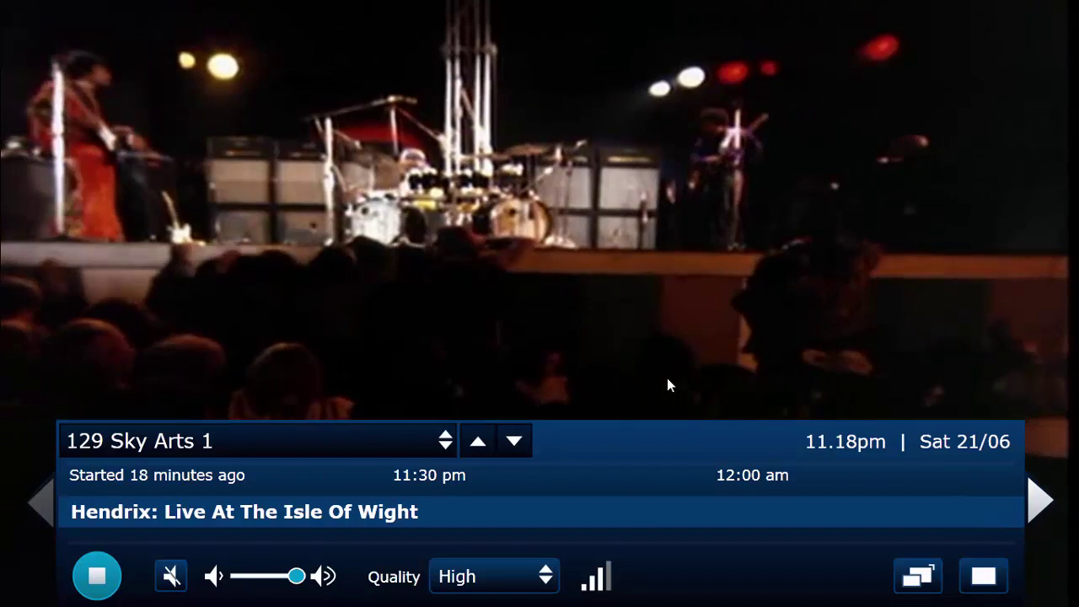
Leave the full-screen video and return to the Sky Go guide page in the browser
key("alt+Tab")
key("alt+Tab")
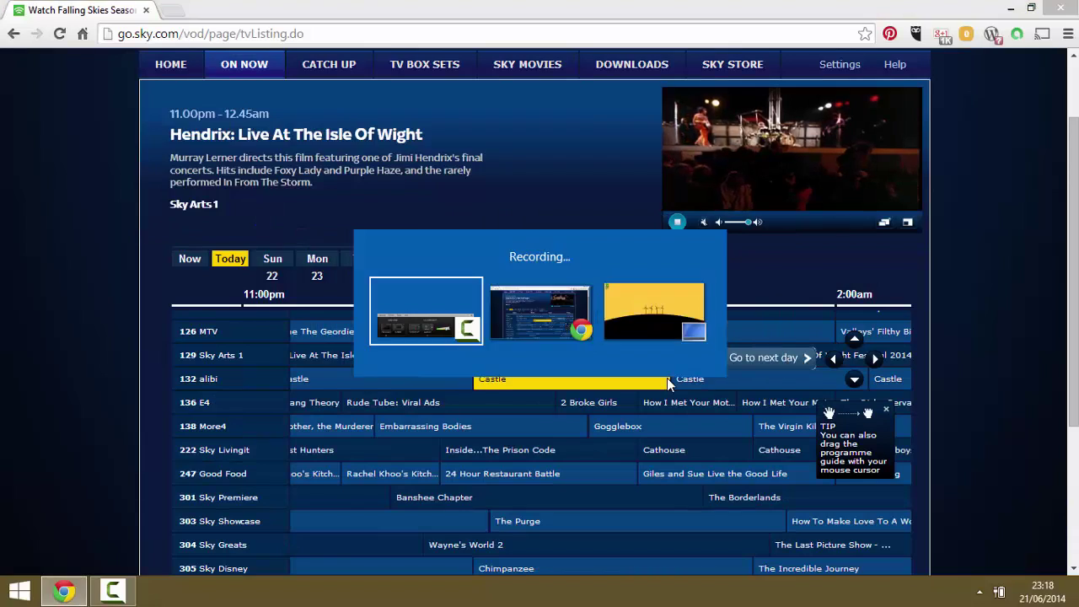
key("alt+shift+Tab")
key("alt+Tab")
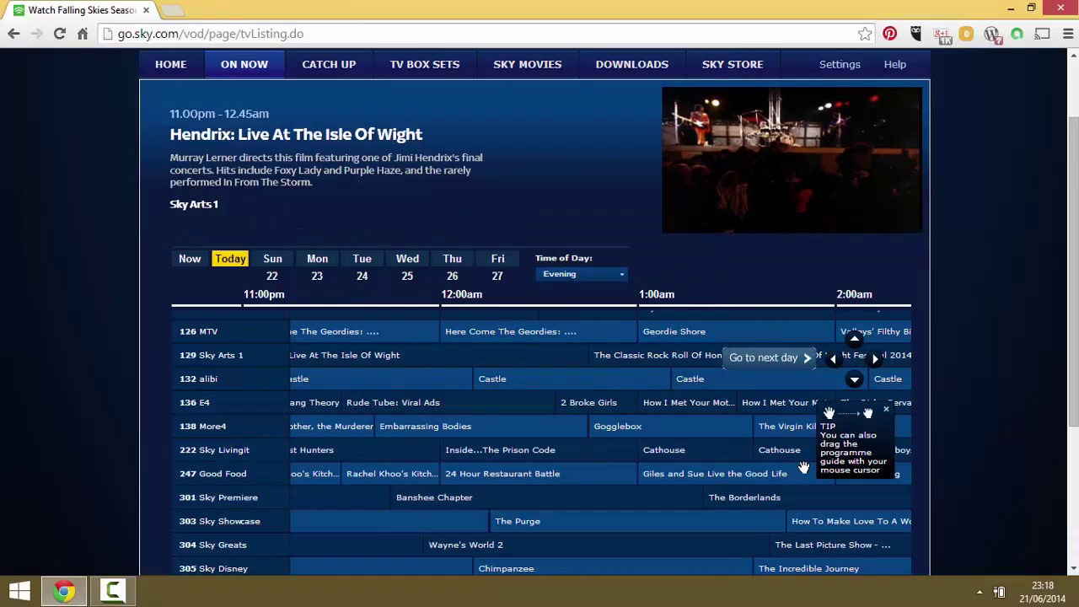
Connect AirParrot to the Apple TV to mirror Display 1
left_click(980, 593)
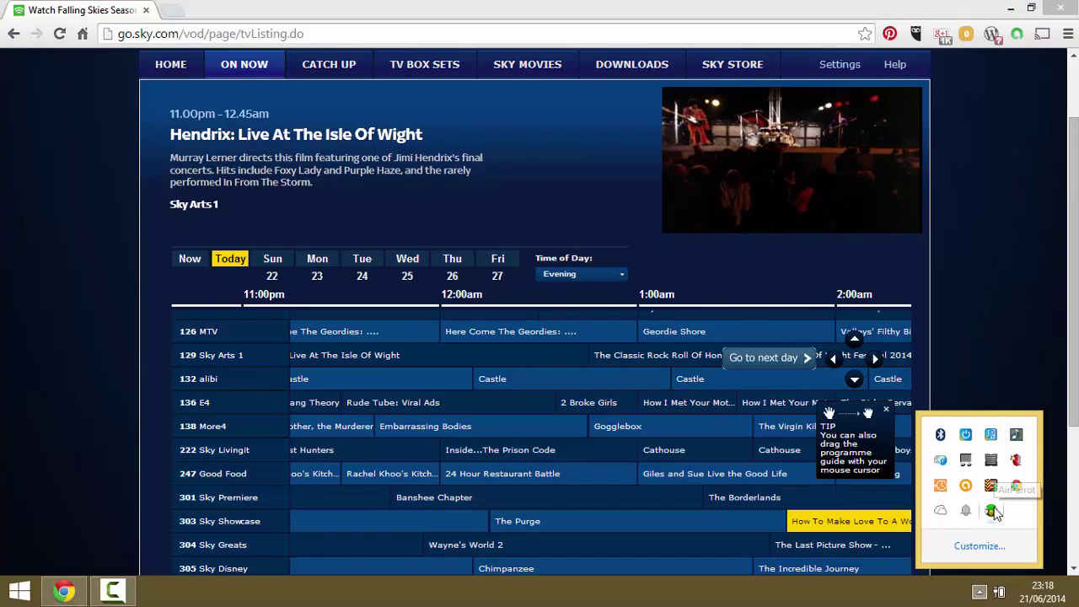
right_click(993, 511)
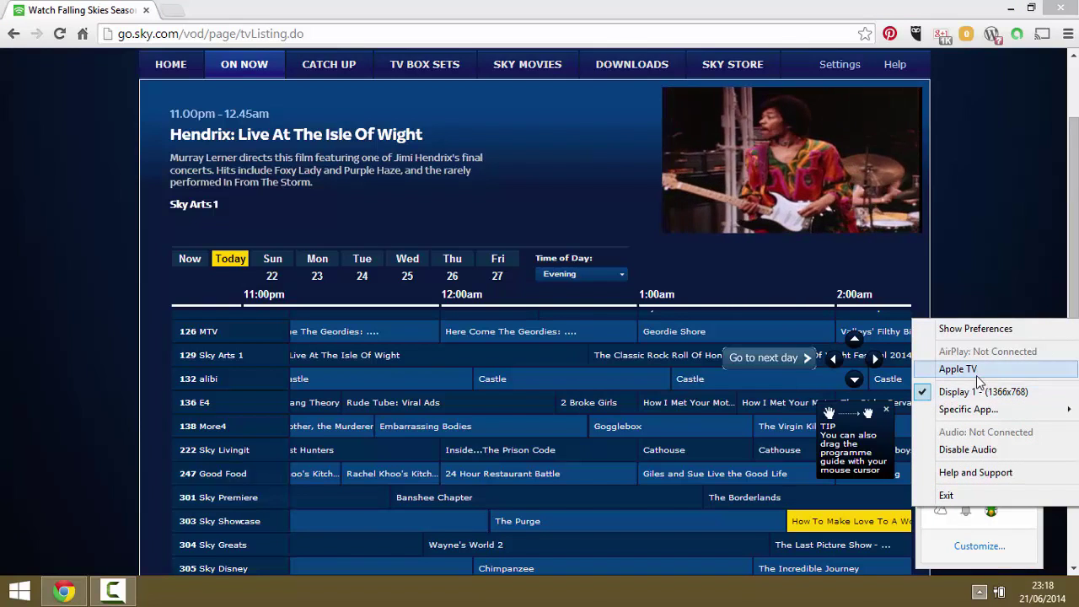
right_click(992, 520)
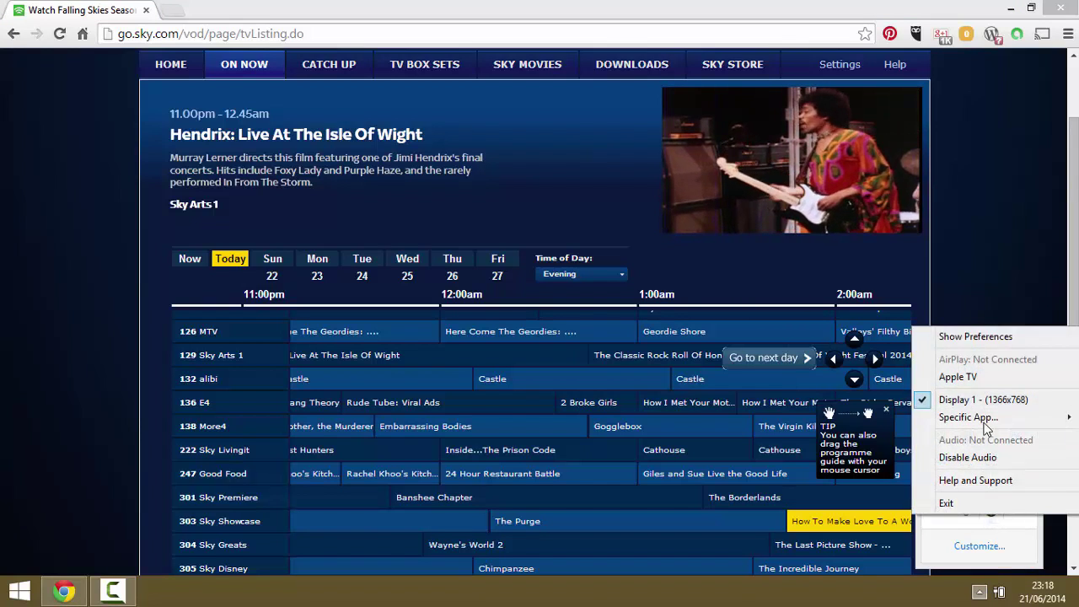
left_click(974, 380)
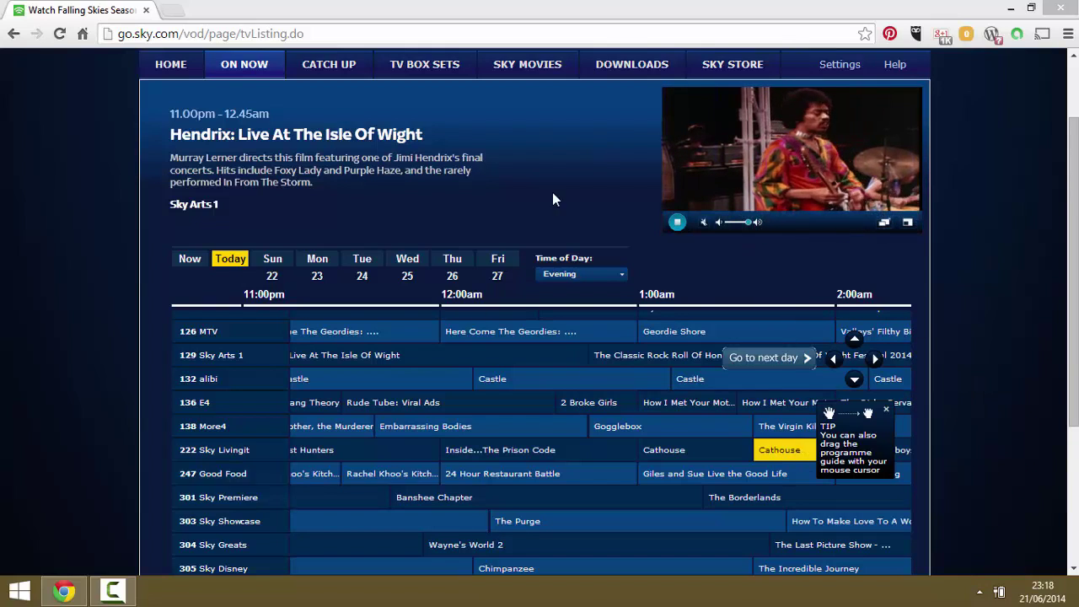
Check AirParrot's AirPlay and audio connection status for the Apple TV
left_click(980, 592)
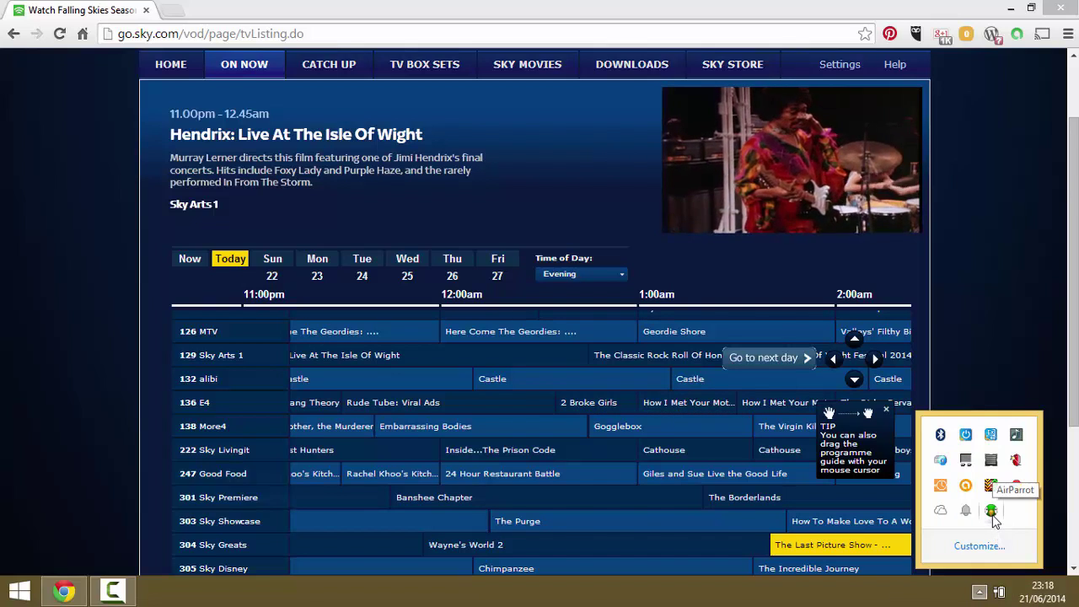
left_click(970, 285)
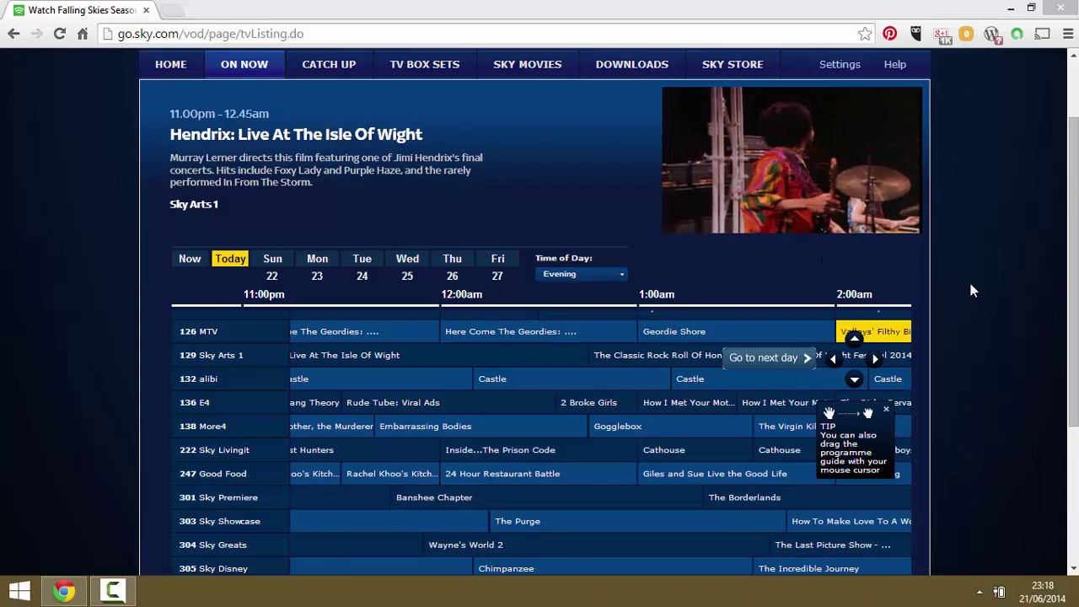
right_click(975, 600)
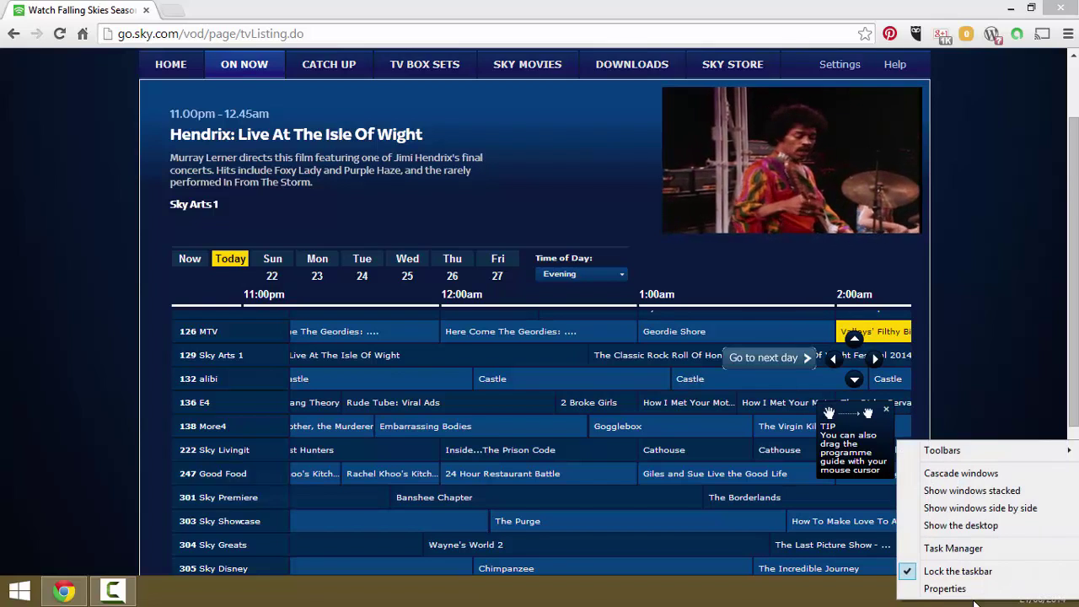
left_click(969, 595)
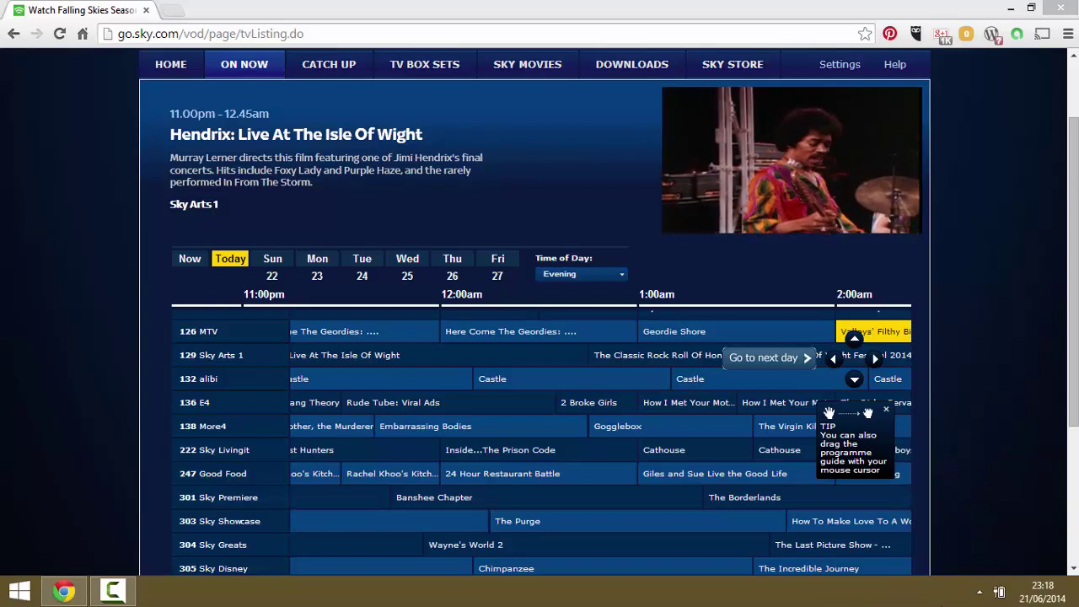
left_click(977, 593)
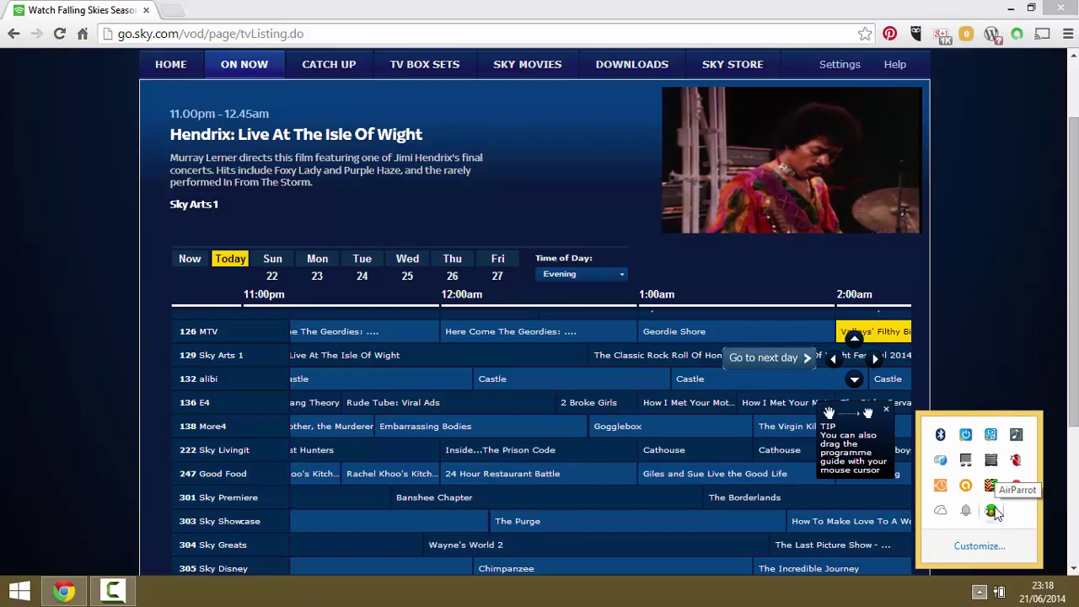
right_click(992, 511)
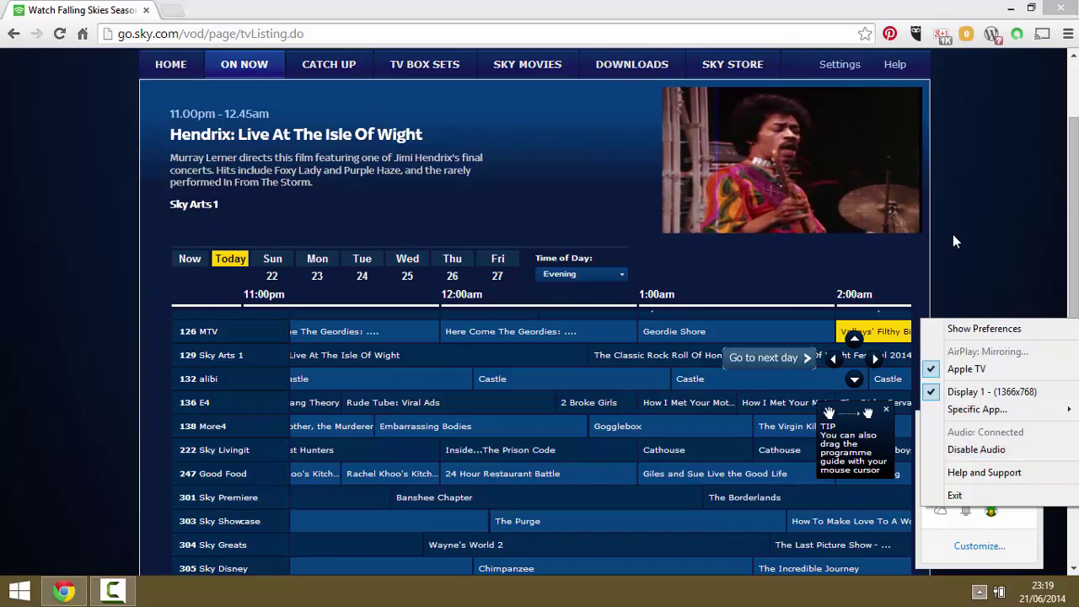
left_click(971, 254)
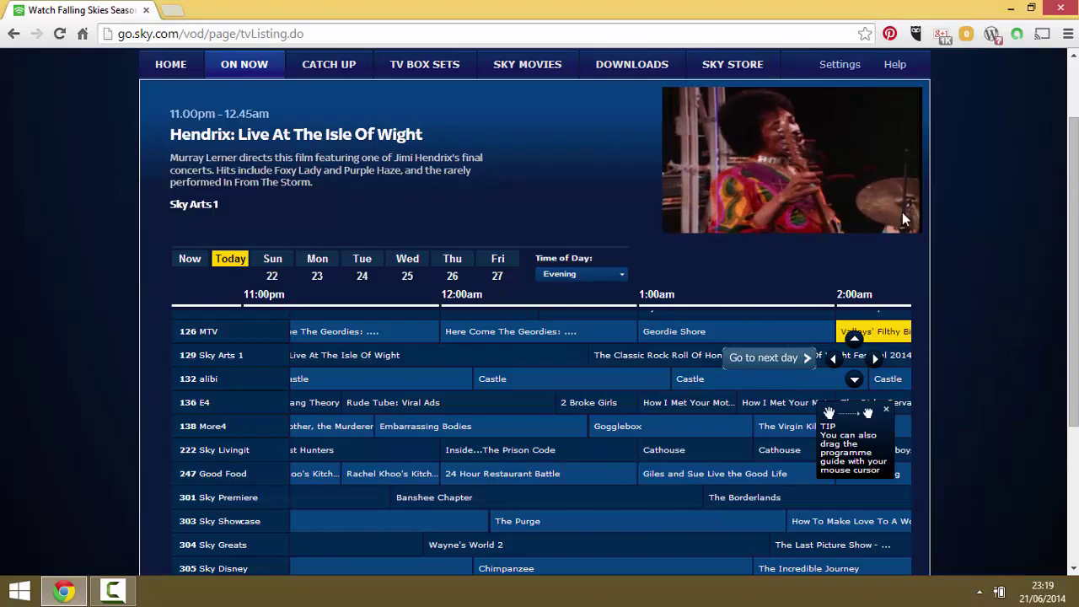
Switch the Sky Arts 1 video on the Sky Go page to full screen
mouse_move(904, 217)
left_click(907, 224)
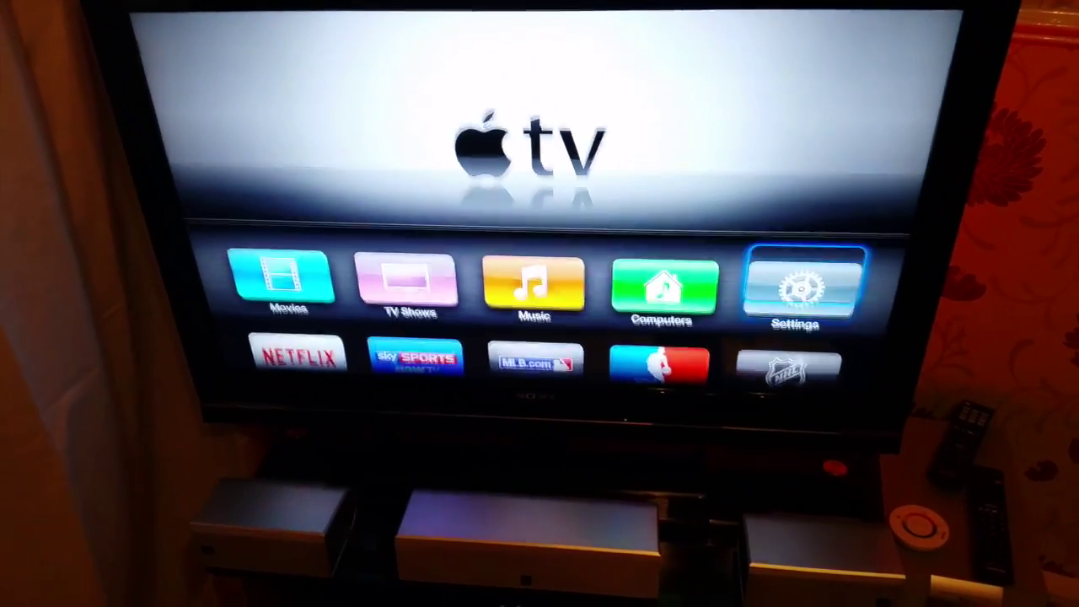
key("Down")
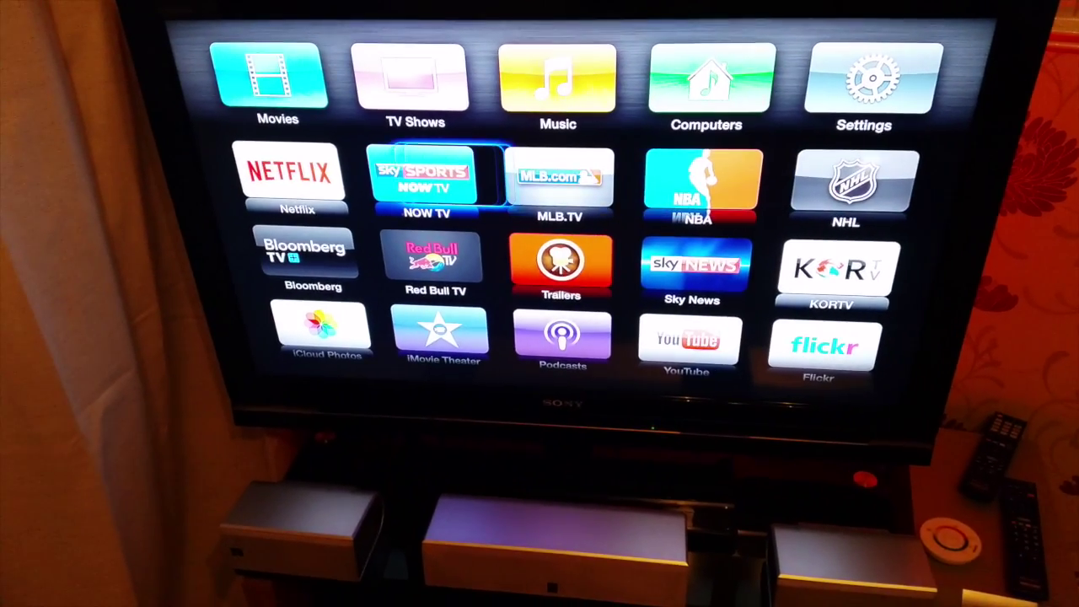
key("Up")
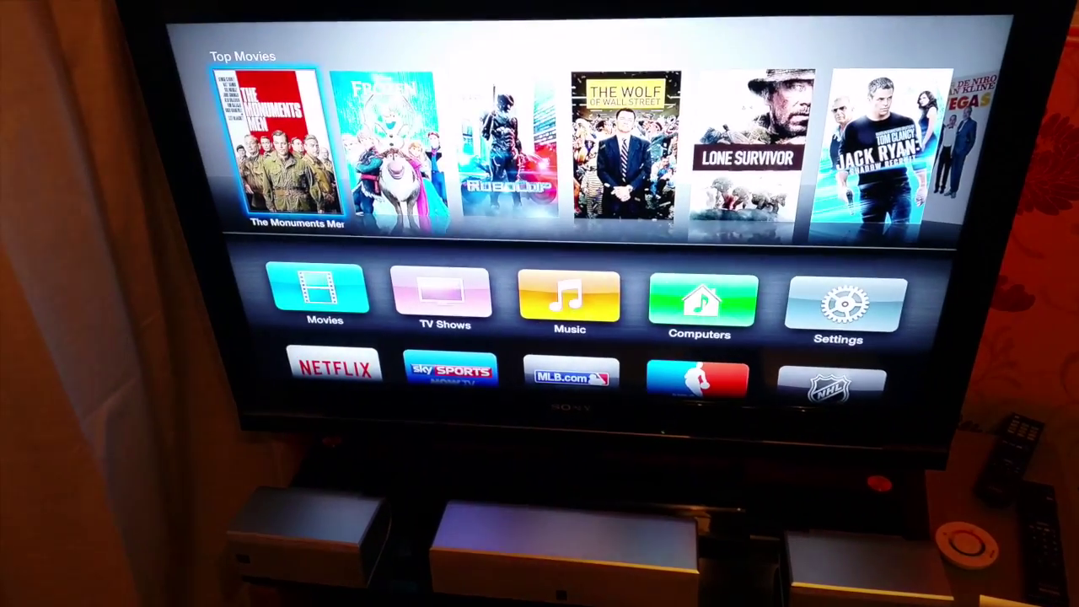
key("Right")
key("Down")
key("Down")
key("Down")
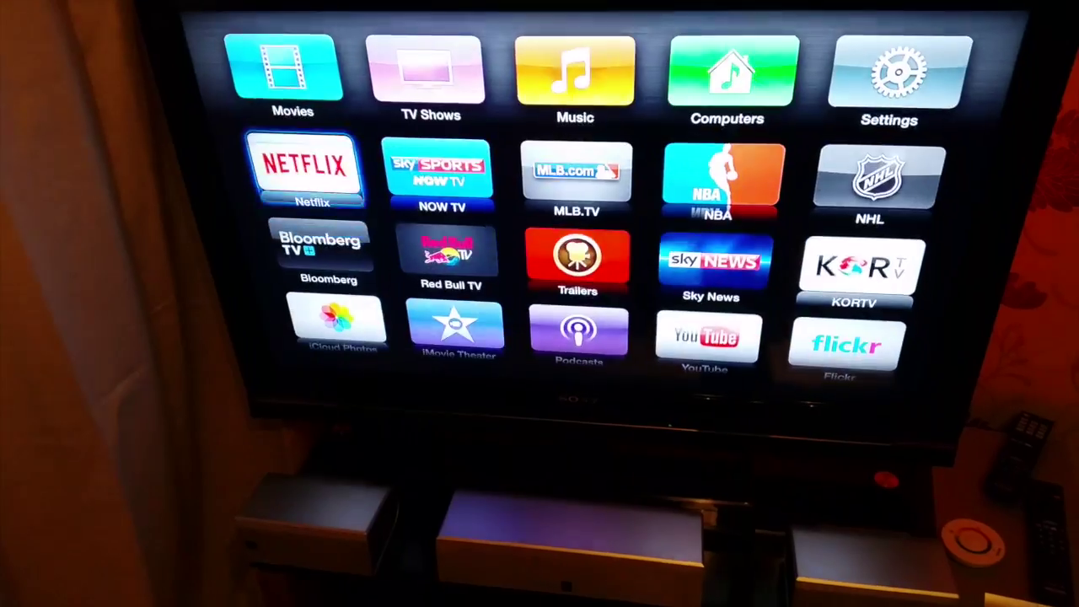